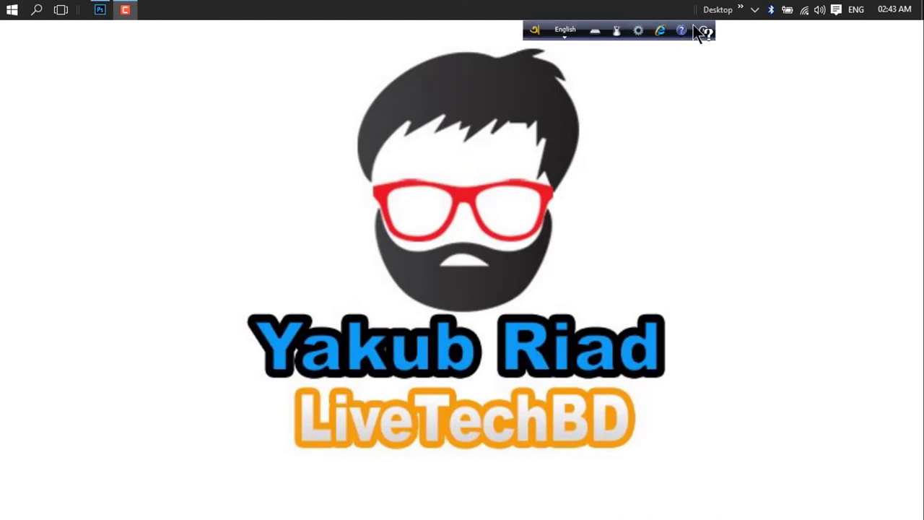
Launch Google Chrome, search Google for 'font style', and scroll through the results
click(739, 13)
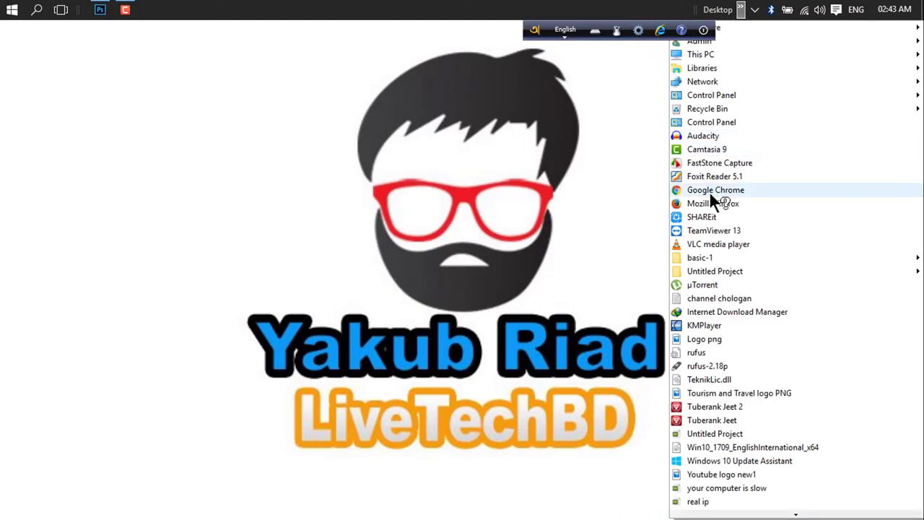
click(711, 191)
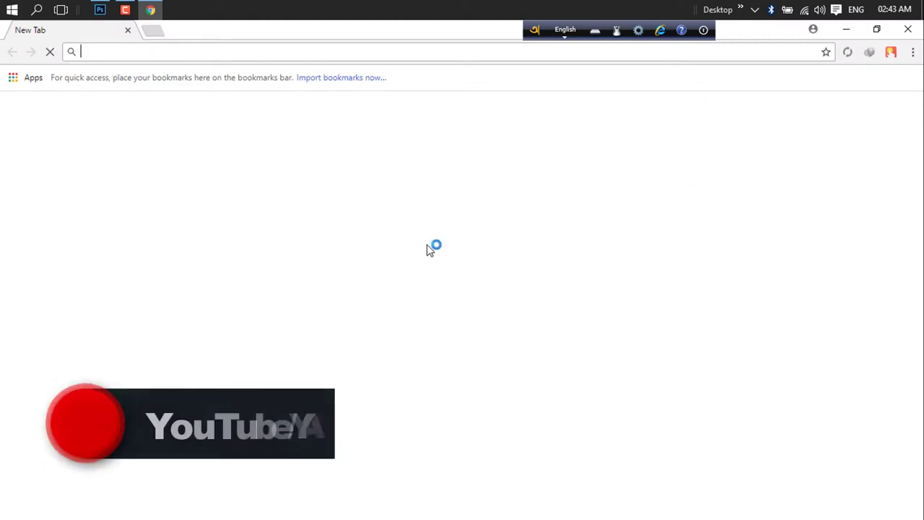
click(376, 297)
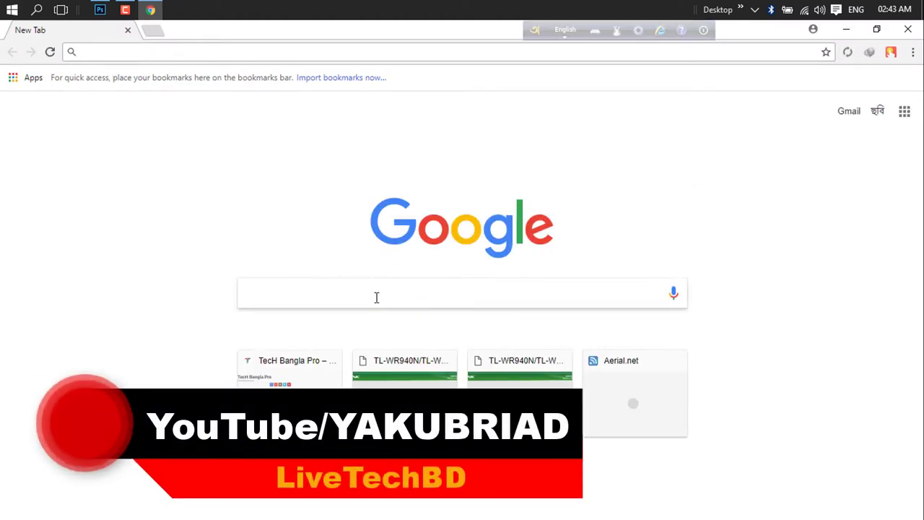
text(font)
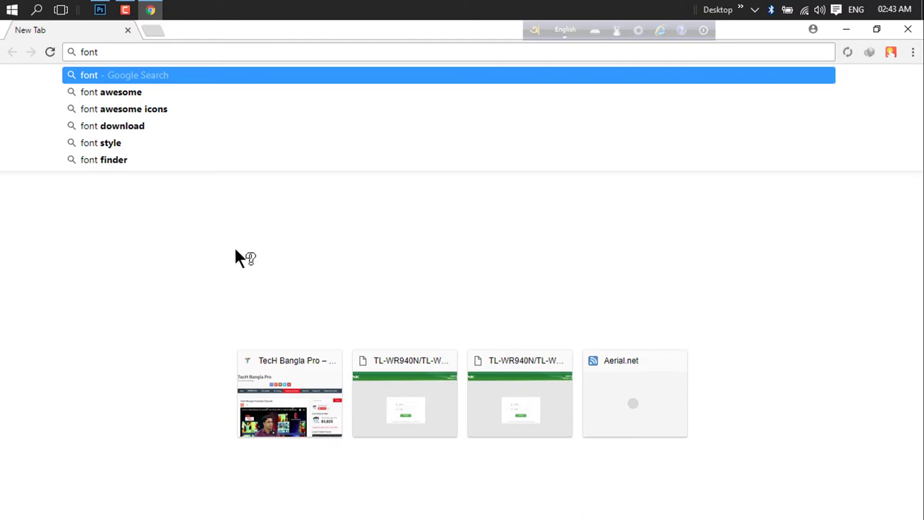
click(107, 142)
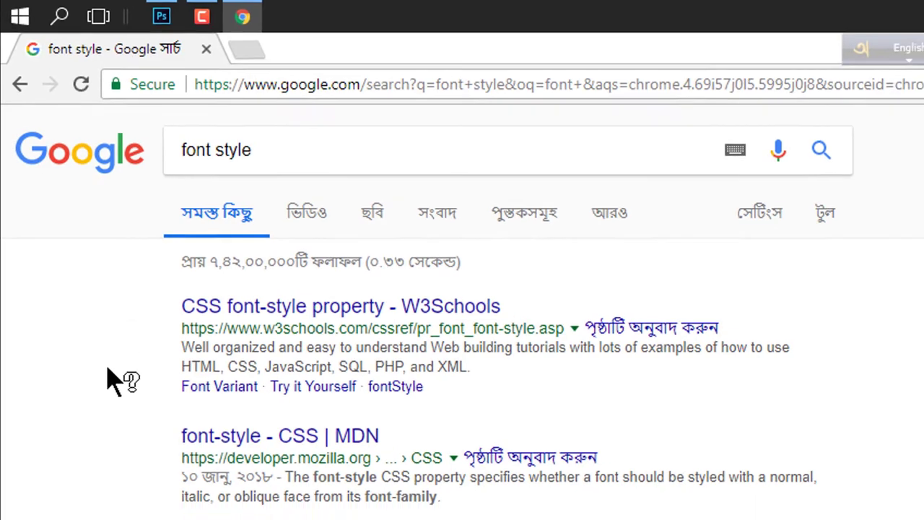
scroll(67, 230, down, 3)
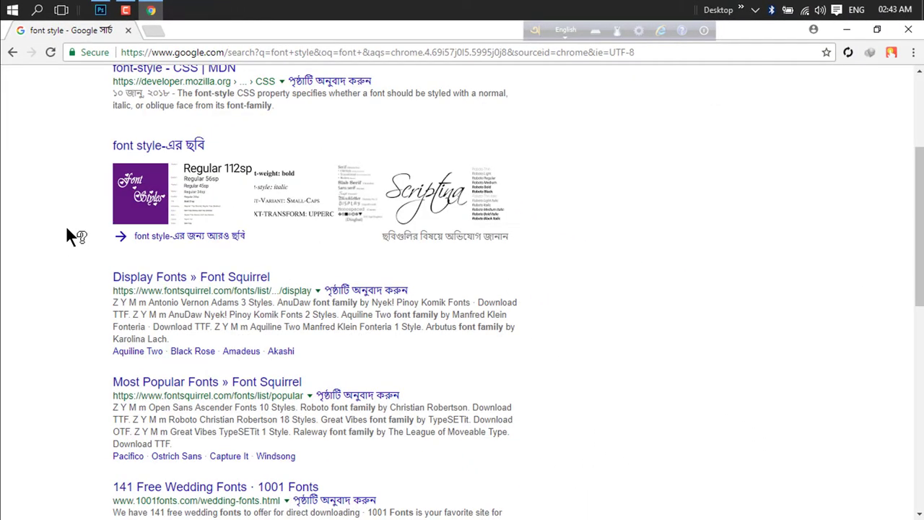
scroll(66, 229, down, 4)
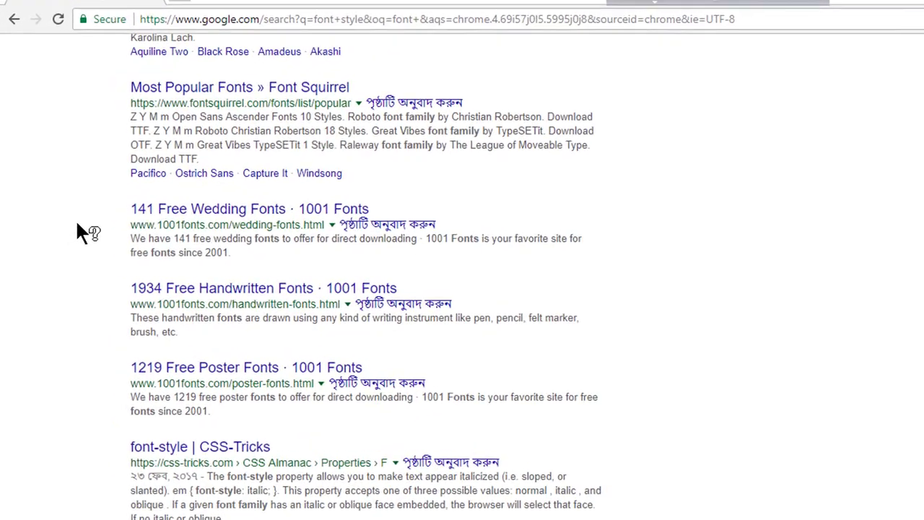
scroll(70, 228, down, 1)
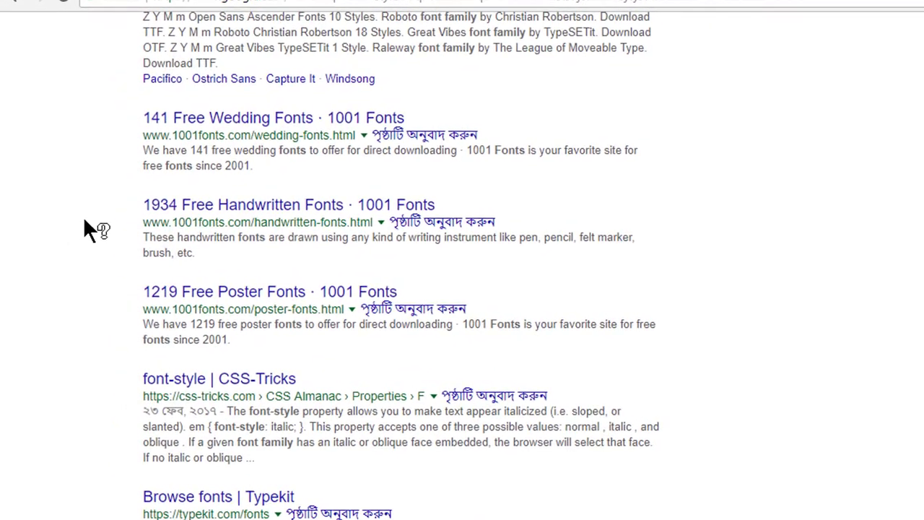
Open the 1001 Fonts 1219 Free Poster Fonts page and scroll to find Metal Macabre
click(211, 293)
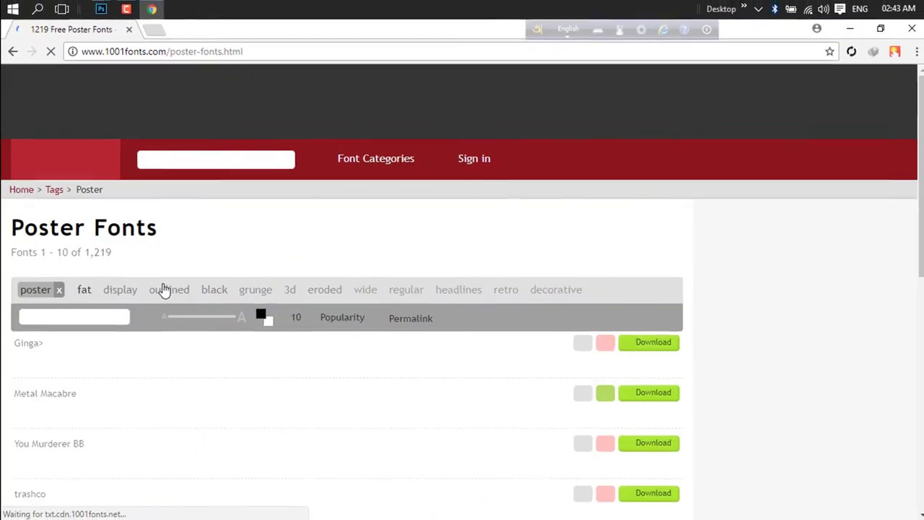
scroll(165, 294, down, 1)
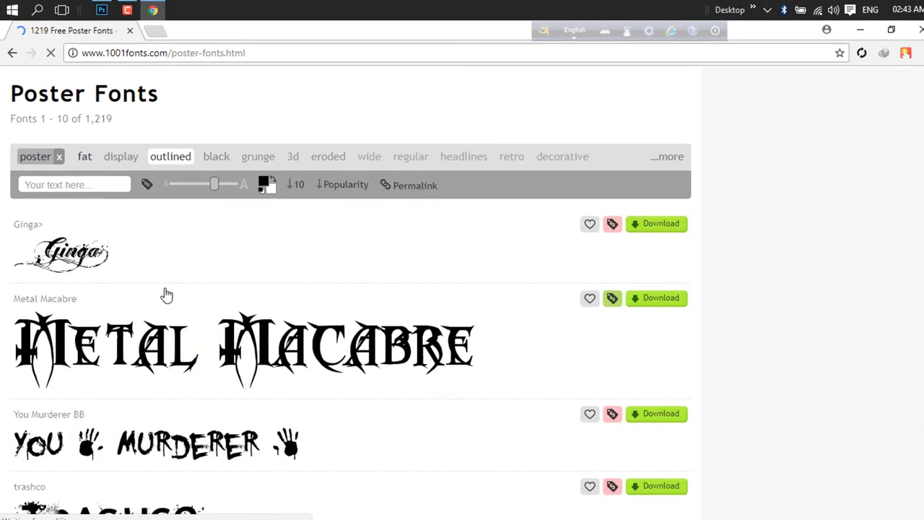
scroll(166, 294, down, 1)
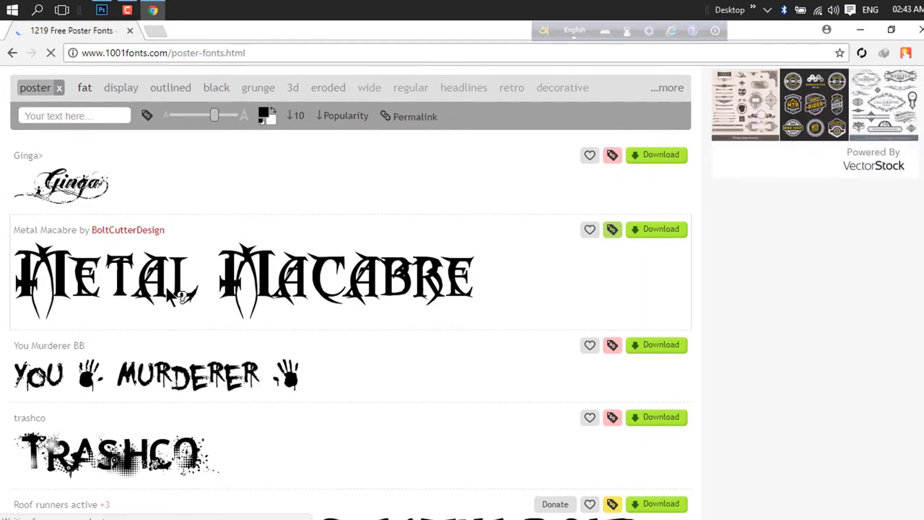
scroll(193, 289, down, 1)
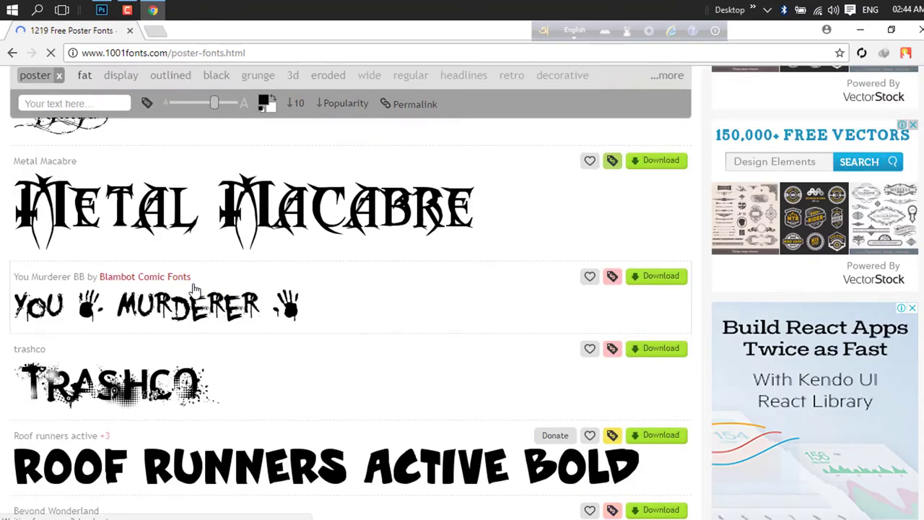
scroll(192, 282, down, 3)
scroll(192, 282, down, 2)
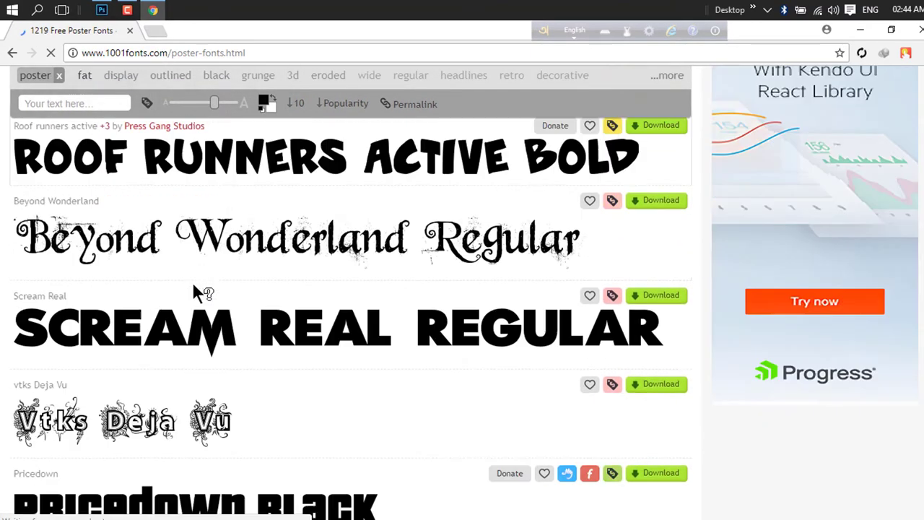
scroll(192, 282, down, 1)
scroll(192, 282, down, 2)
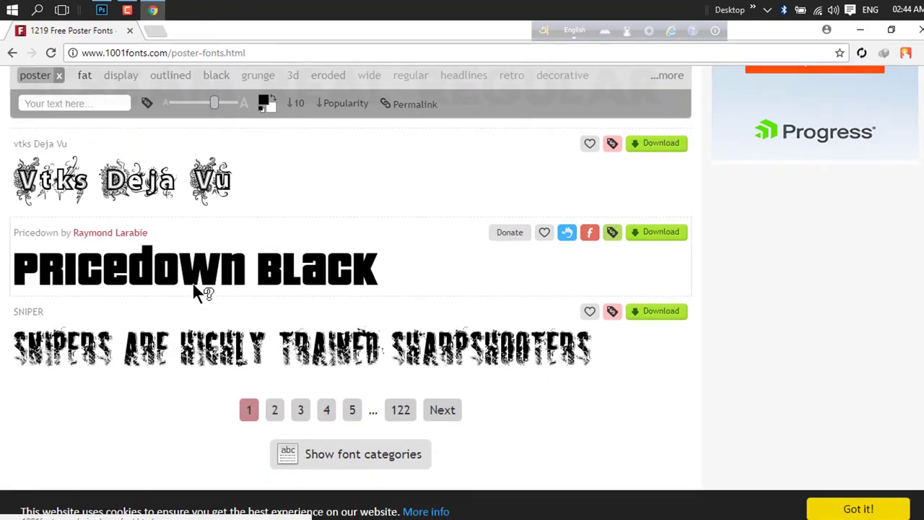
scroll(192, 282, down, 2)
scroll(192, 282, up, 2)
scroll(193, 287, up, 2)
scroll(194, 288, up, 1)
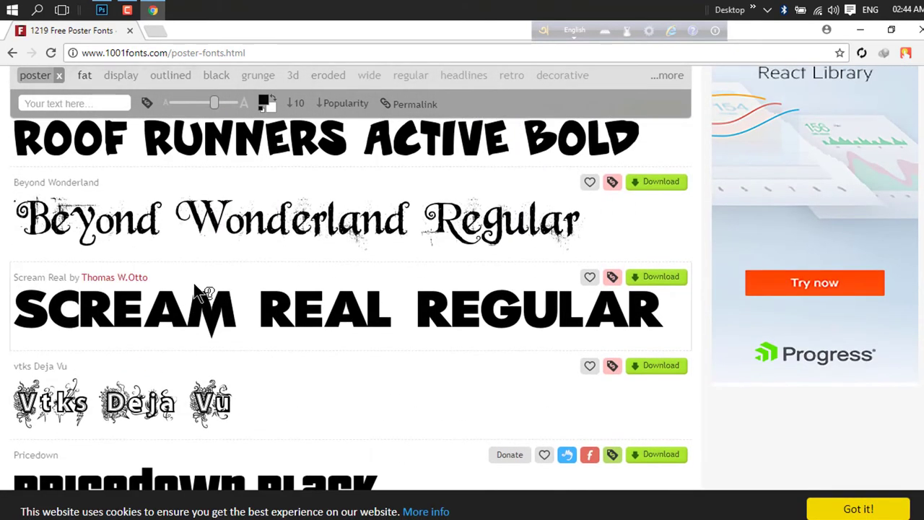
scroll(195, 285, up, 2)
scroll(198, 288, up, 4)
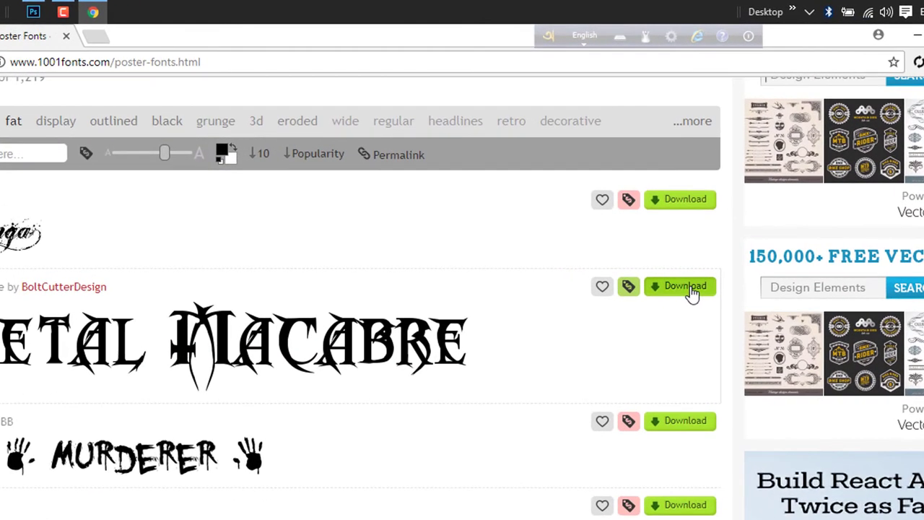
Download Metal Macabre as metal-macabre.zip and open its Compressed downloads folder
click(691, 289)
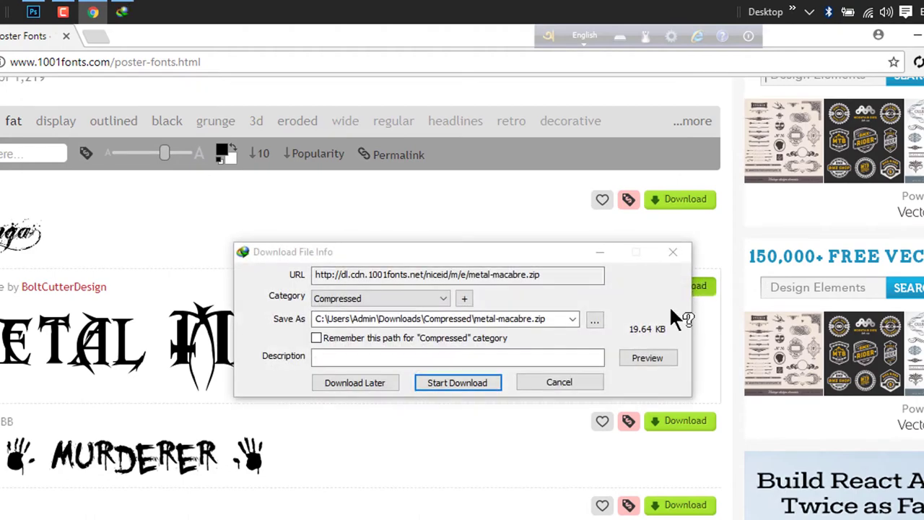
click(466, 377)
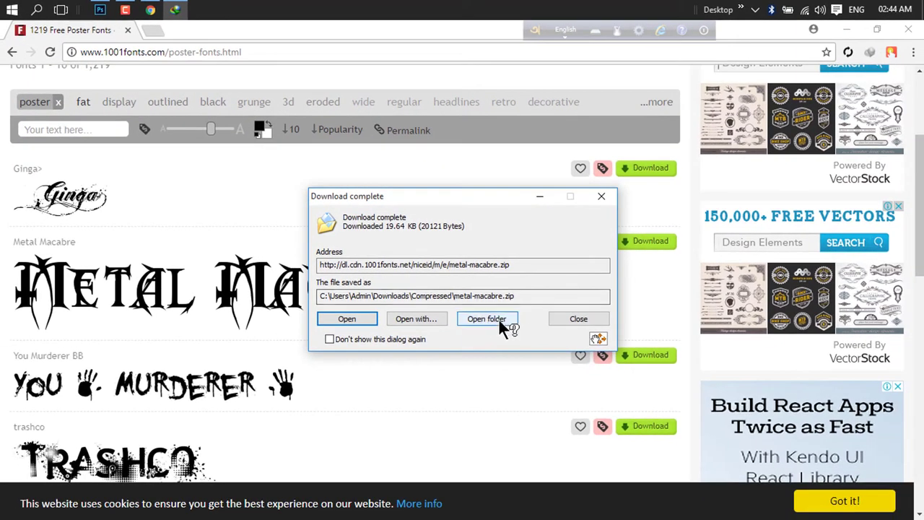
click(500, 321)
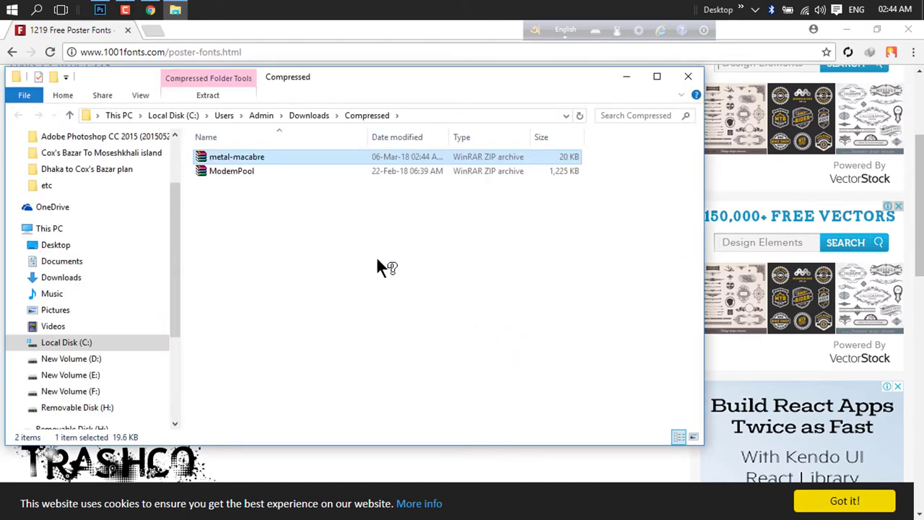
Extract metal-macabre.zip here in the Compressed folder
click(271, 157)
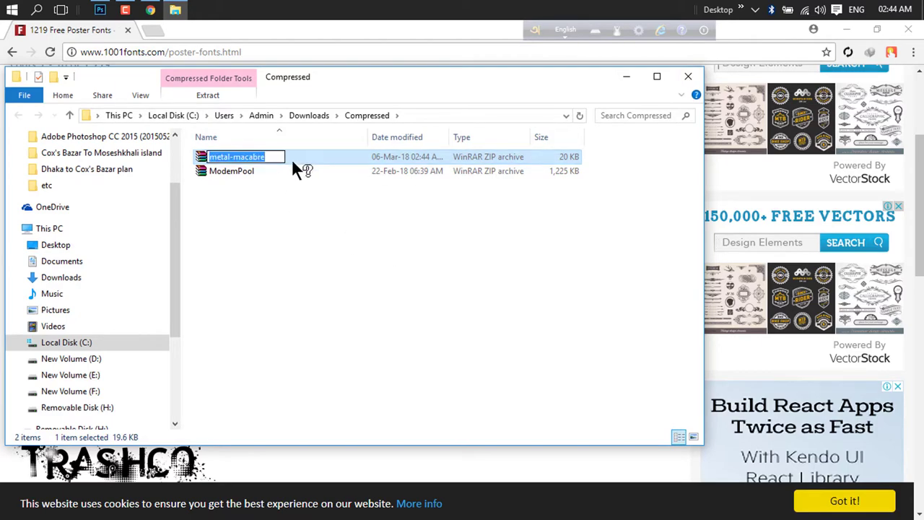
click(300, 154)
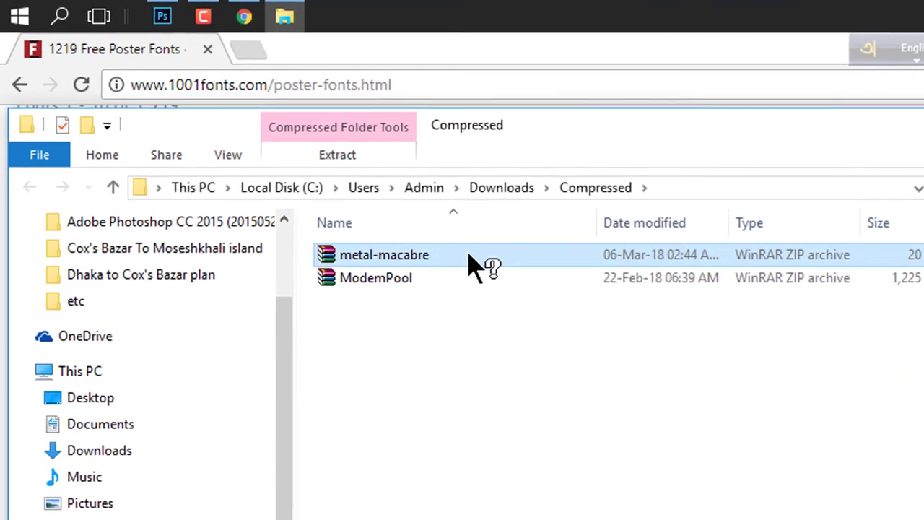
right_click(469, 254)
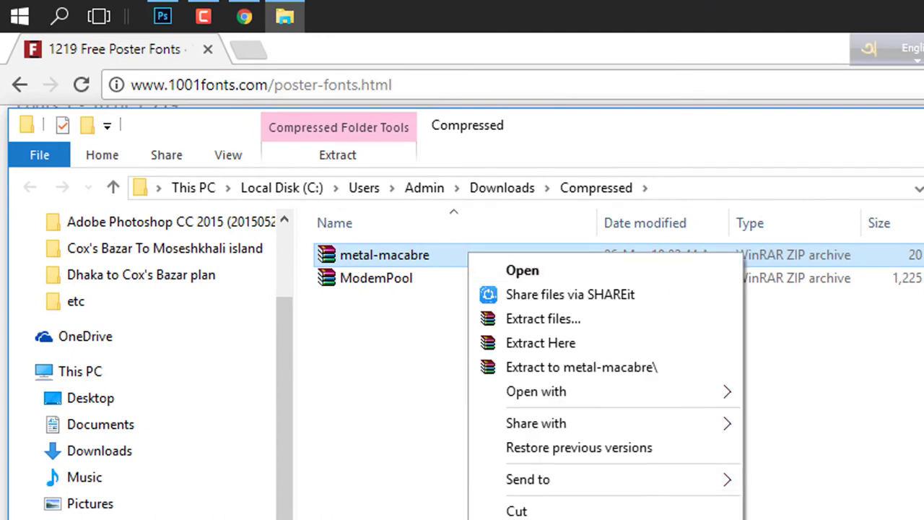
click(569, 343)
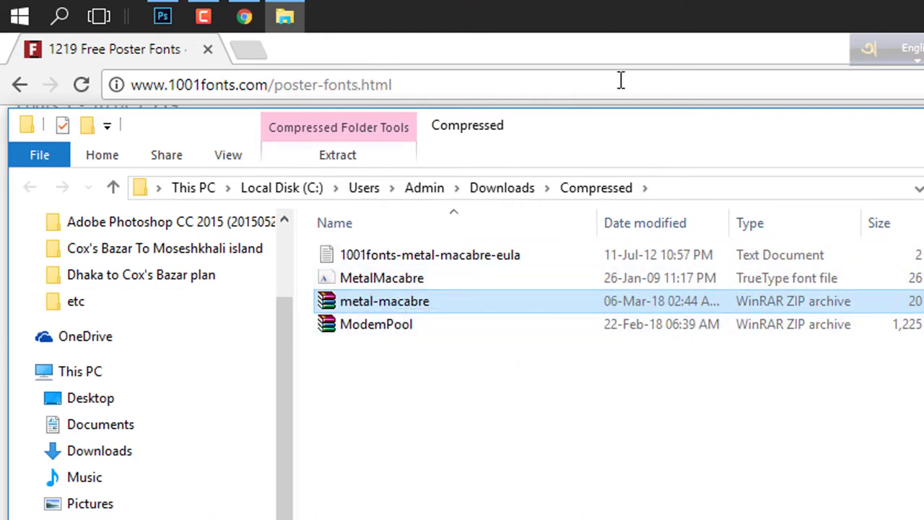
Move the folder window right and bring up actions for the MetalMacabre font file
drag(671, 155, 853, 137)
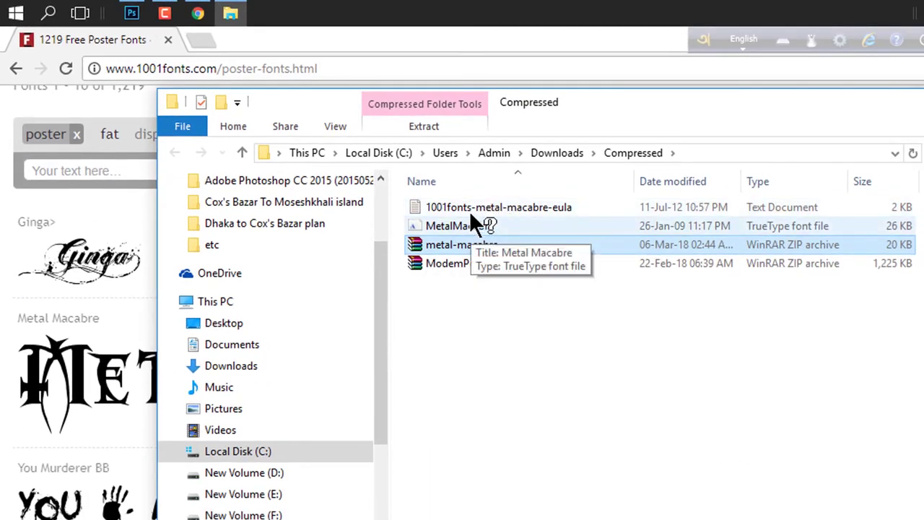
click(469, 206)
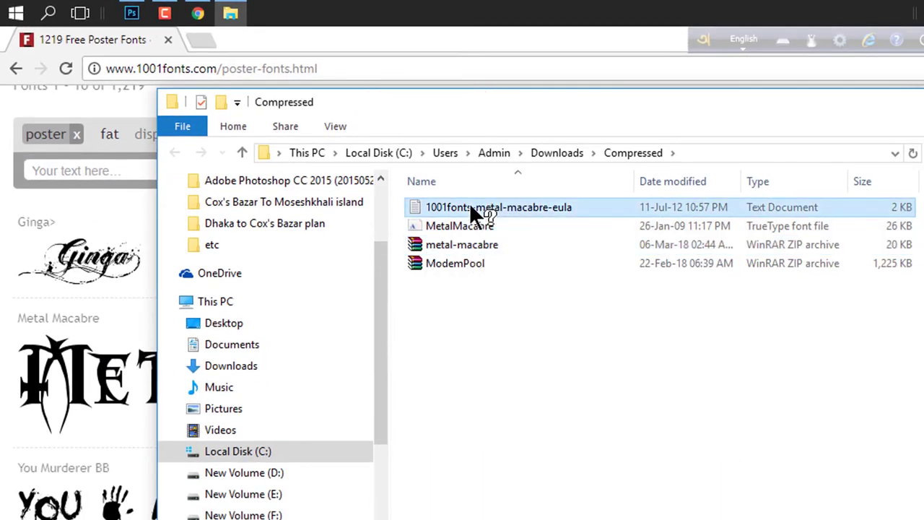
click(458, 224)
right_click(458, 225)
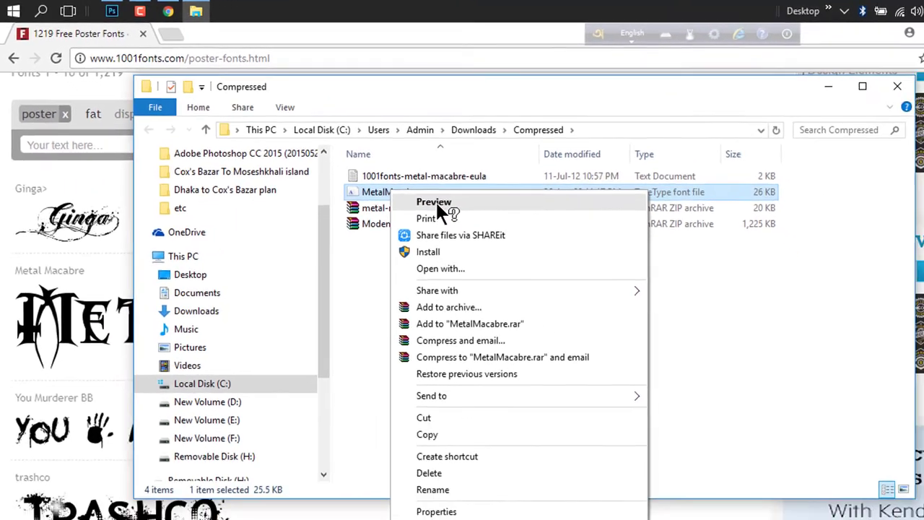
Preview the MetalMacabre font in Font Viewer and install it
click(390, 182)
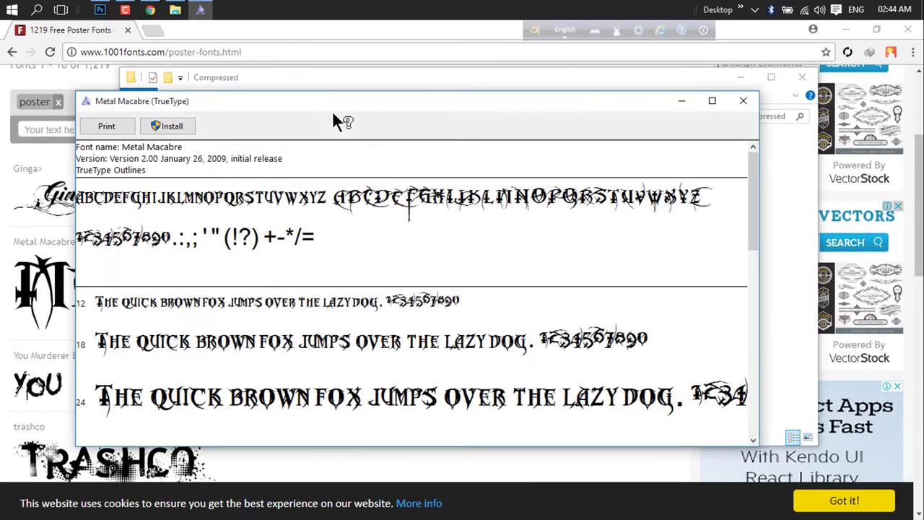
drag(327, 104, 388, 40)
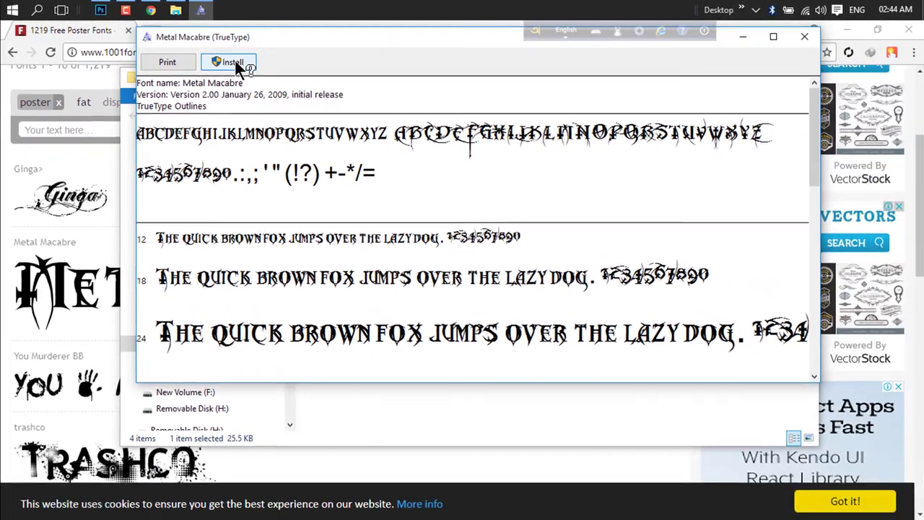
click(236, 62)
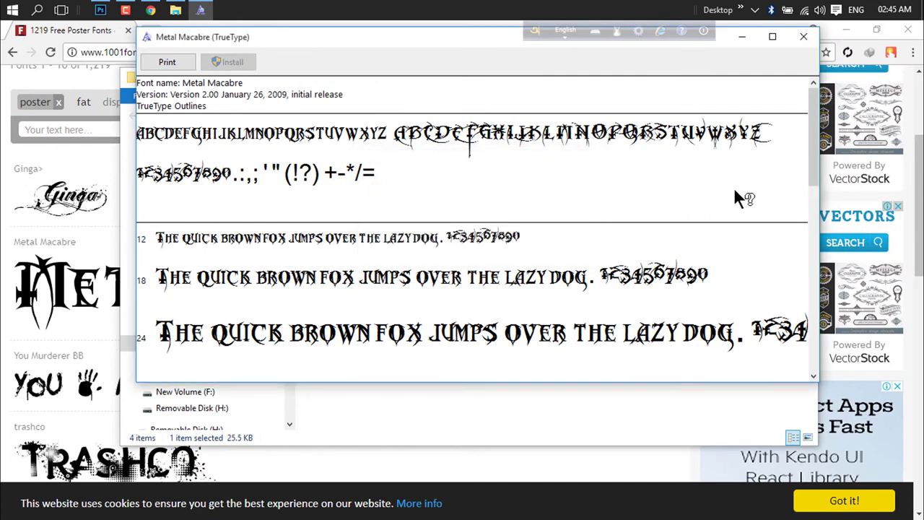
Close the font windows and create a new 7 × 5 inch, 300 ppi white Photoshop document
click(805, 36)
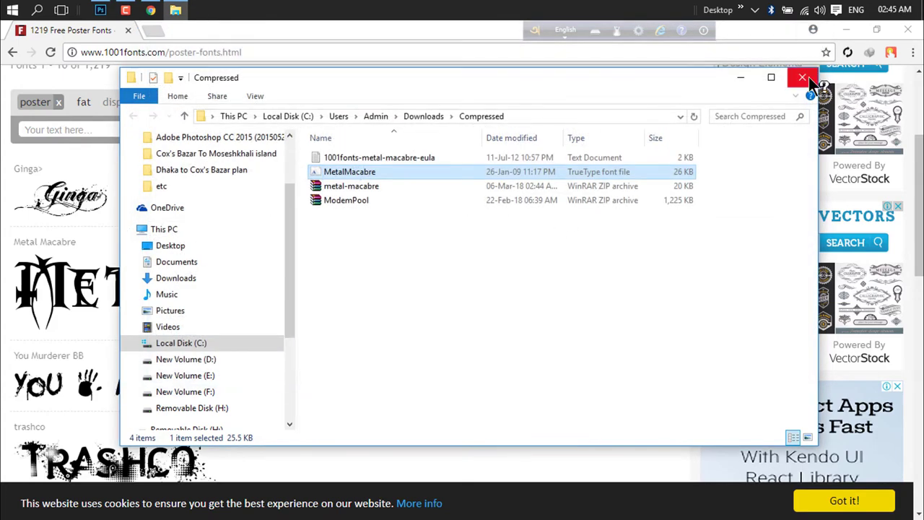
click(809, 77)
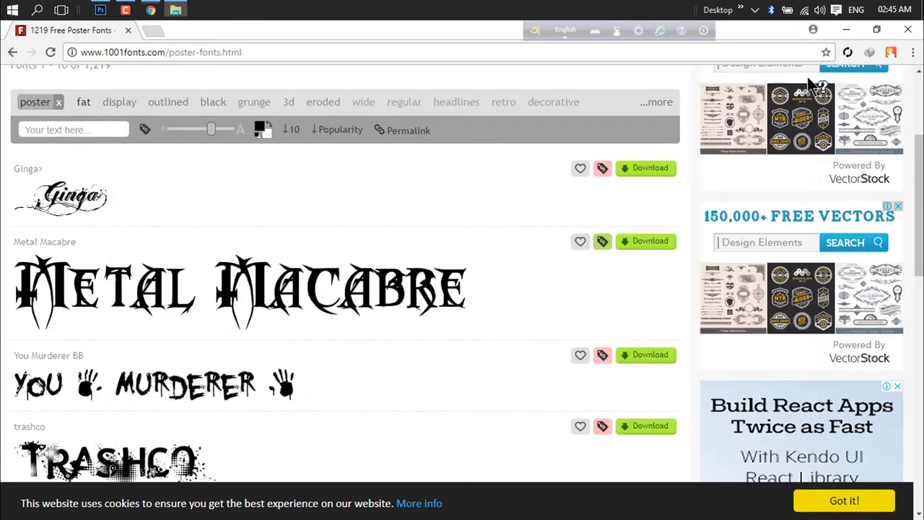
click(101, 10)
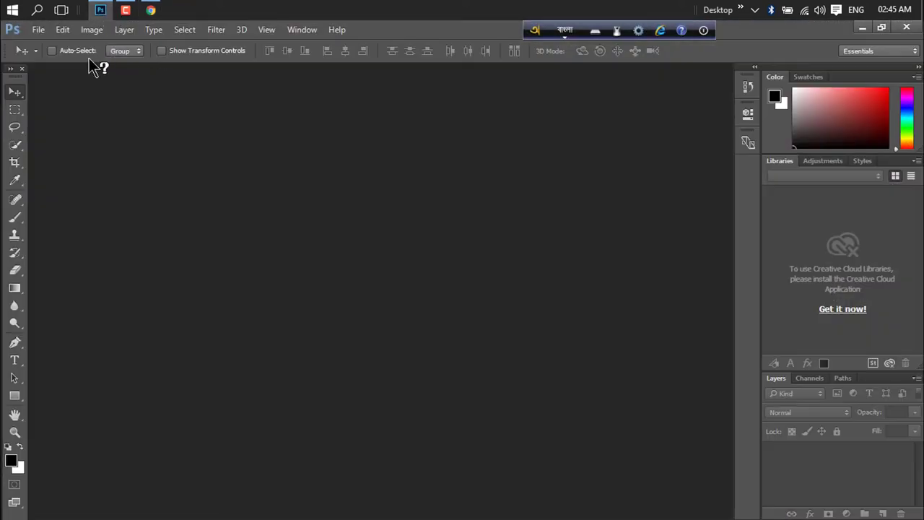
click(36, 30)
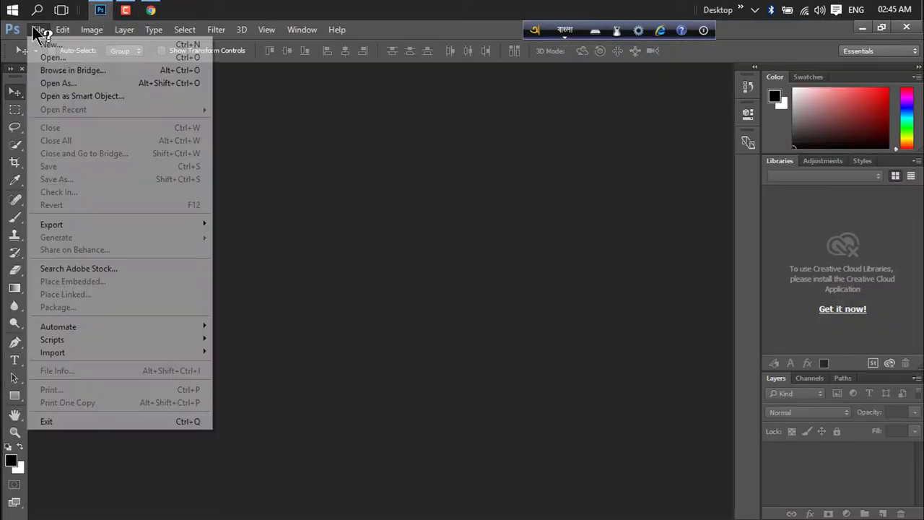
click(50, 45)
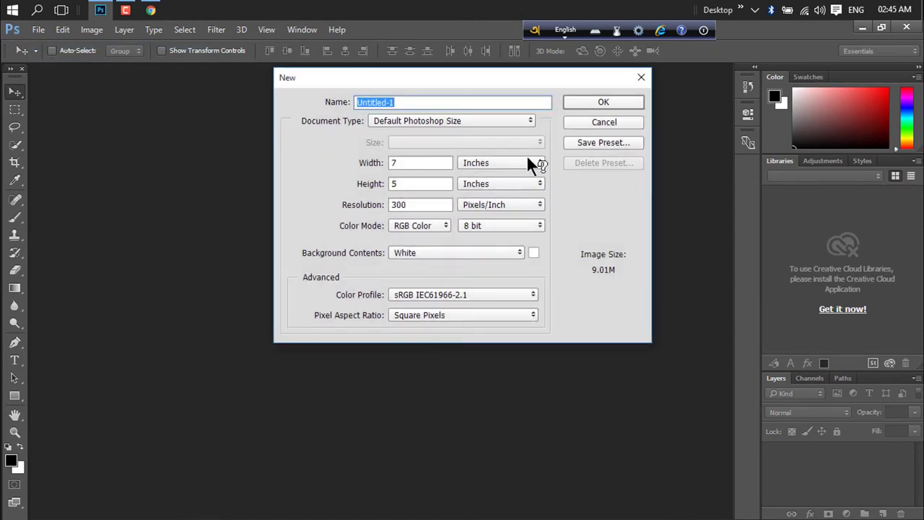
click(580, 102)
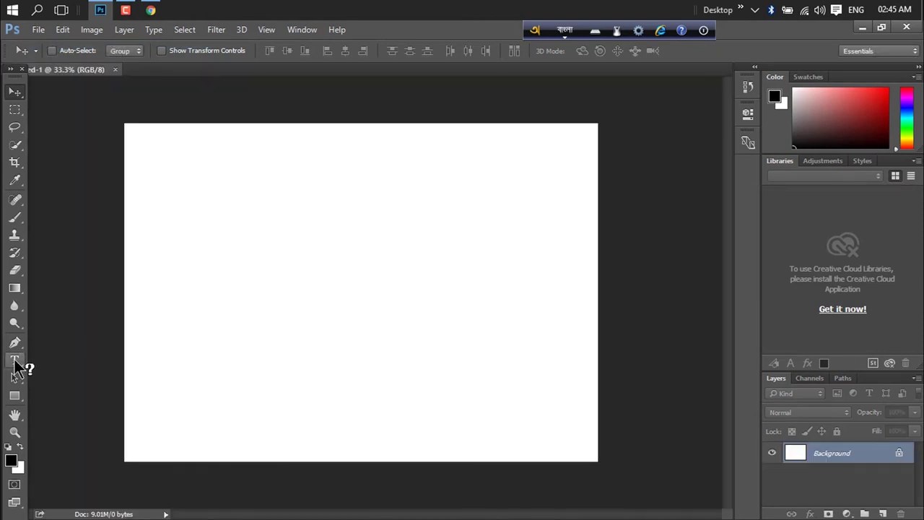
click(15, 359)
Start a text layer on the canvas and set its font to Metal Macabre Regular
click(229, 266)
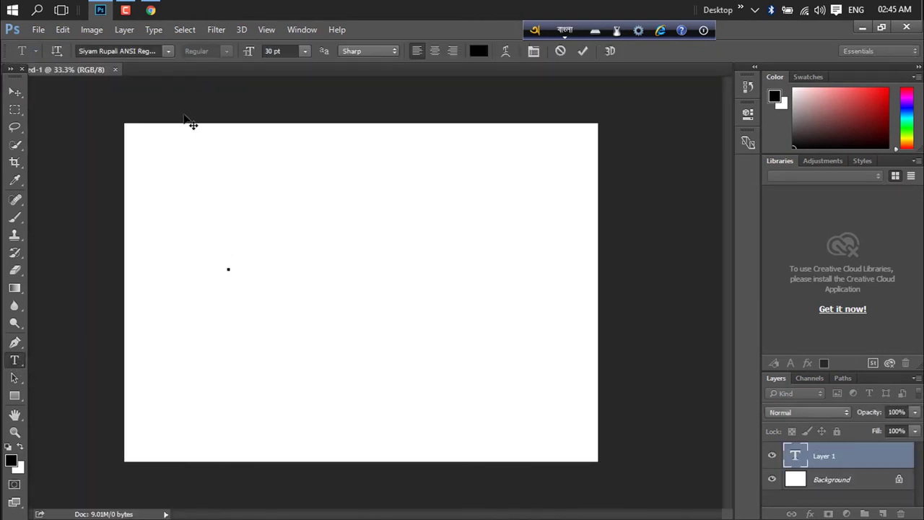
click(168, 51)
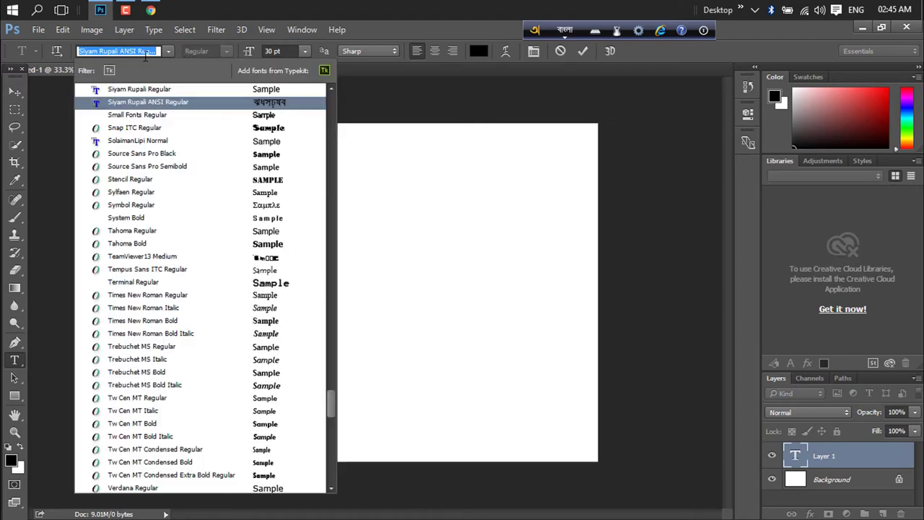
text(me)
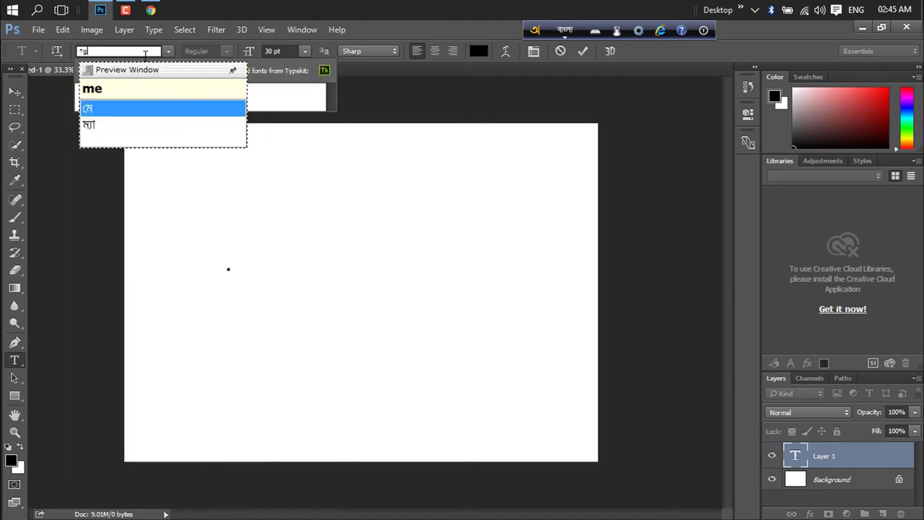
key(Escape)
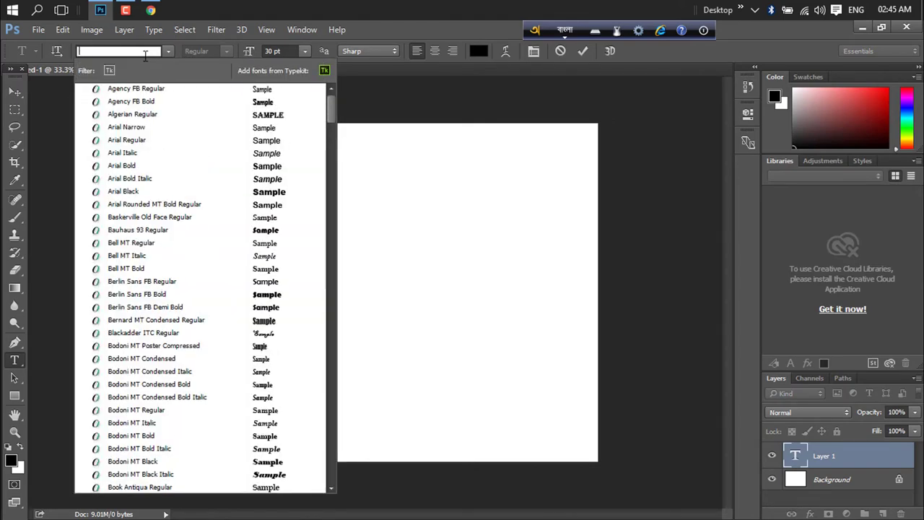
click(565, 29)
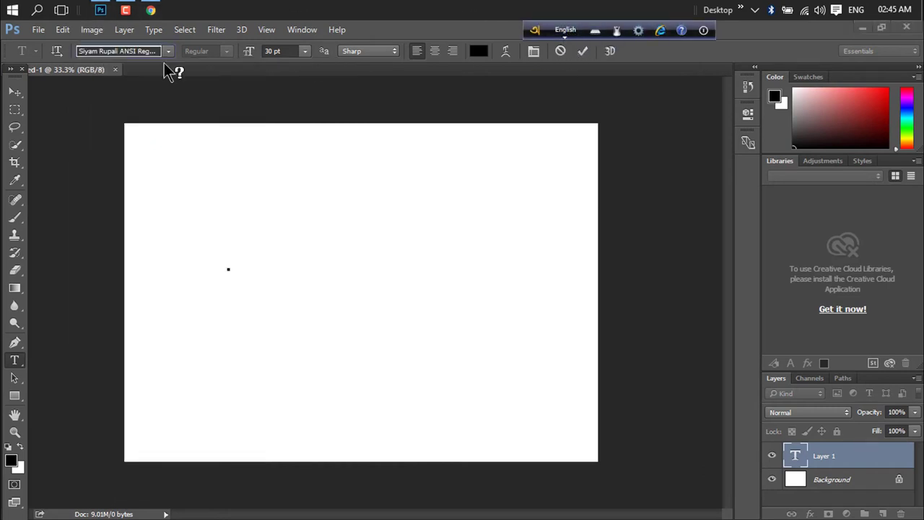
double_click(155, 51)
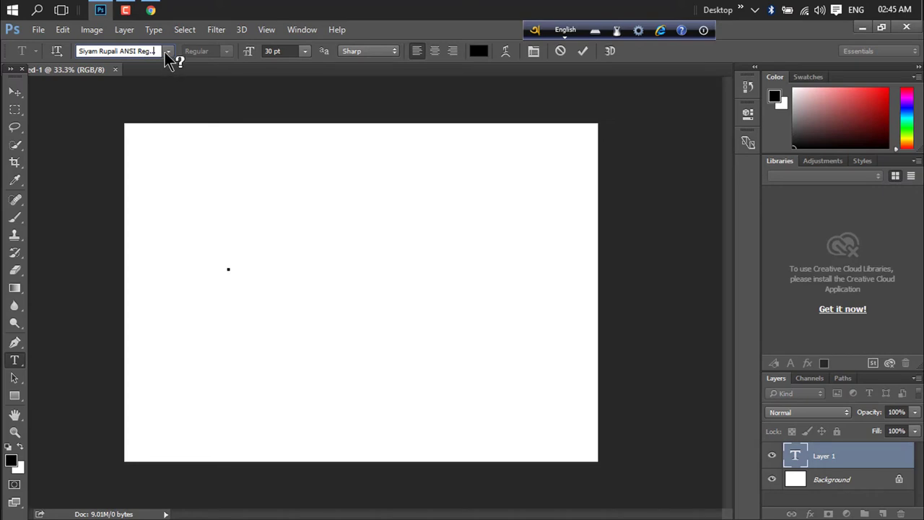
click(167, 52)
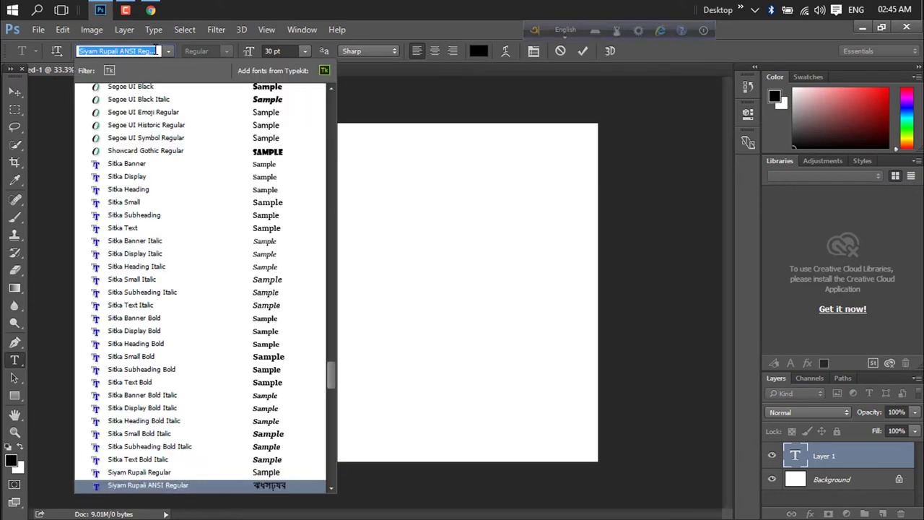
text(met)
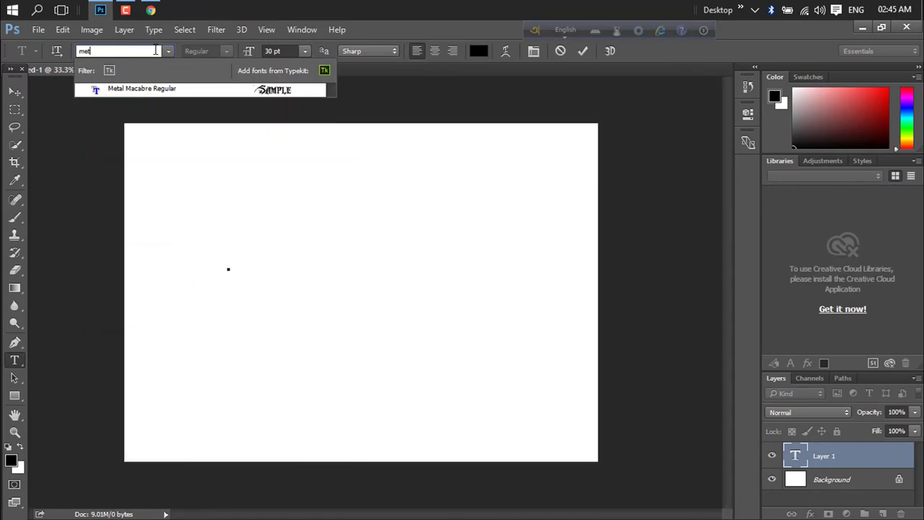
click(151, 90)
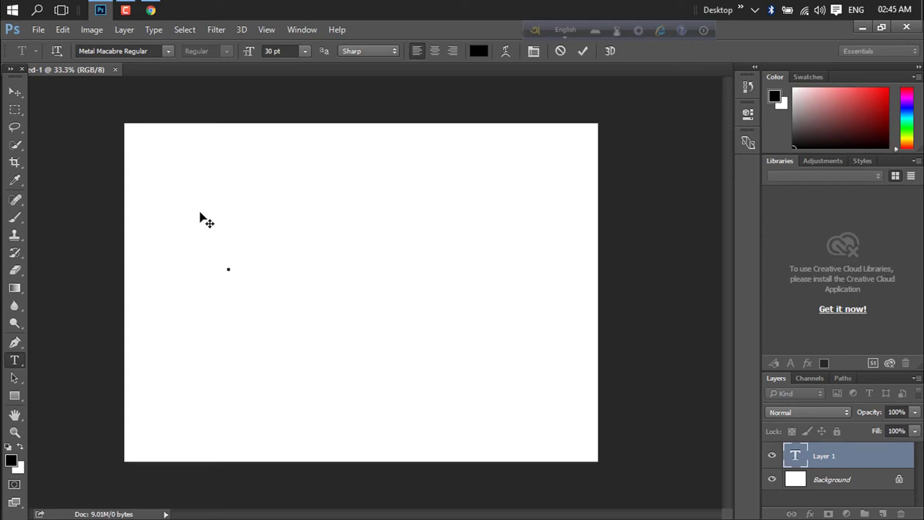
Type 'HELLO MAN' in Metal Macabre, shift it to the left edge, then return to Chrome
text(H)
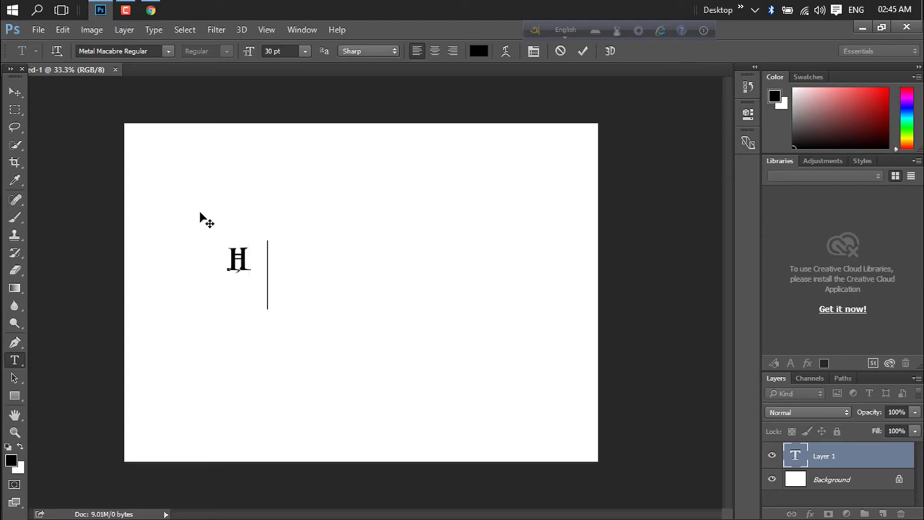
text(ELLO)
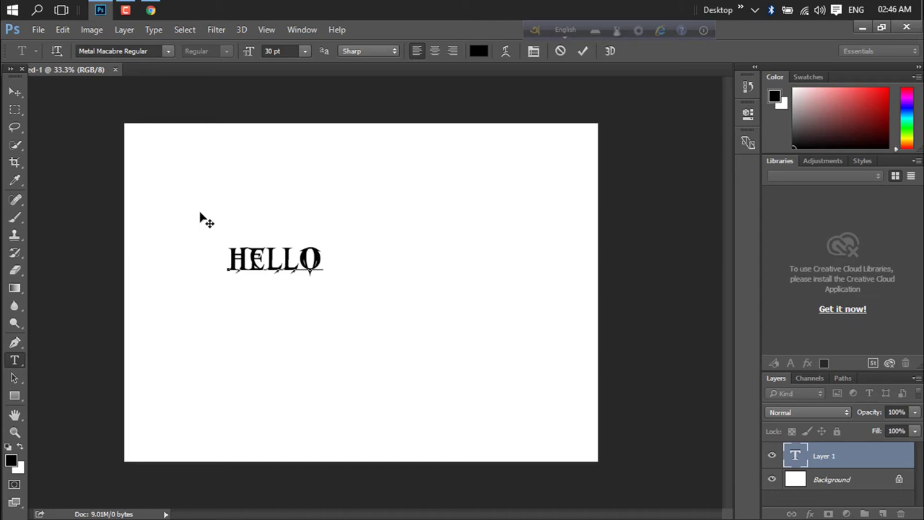
text( MA)
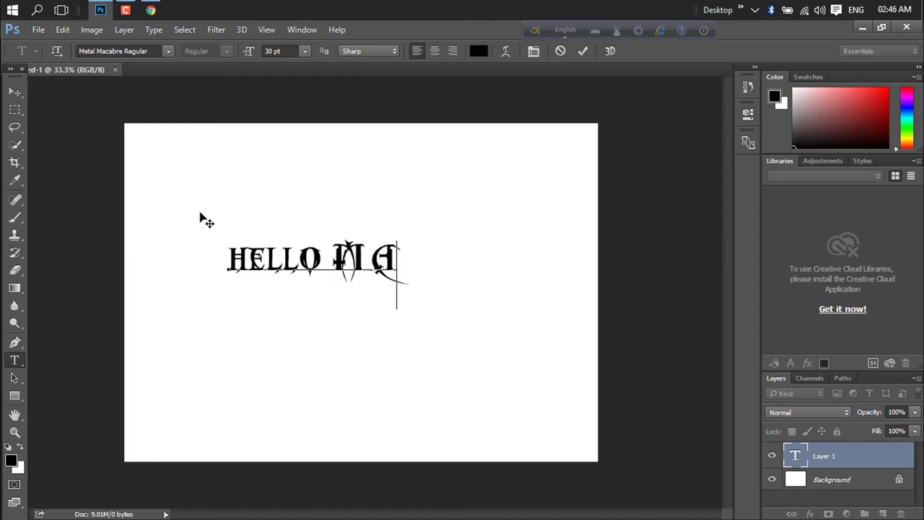
text(N)
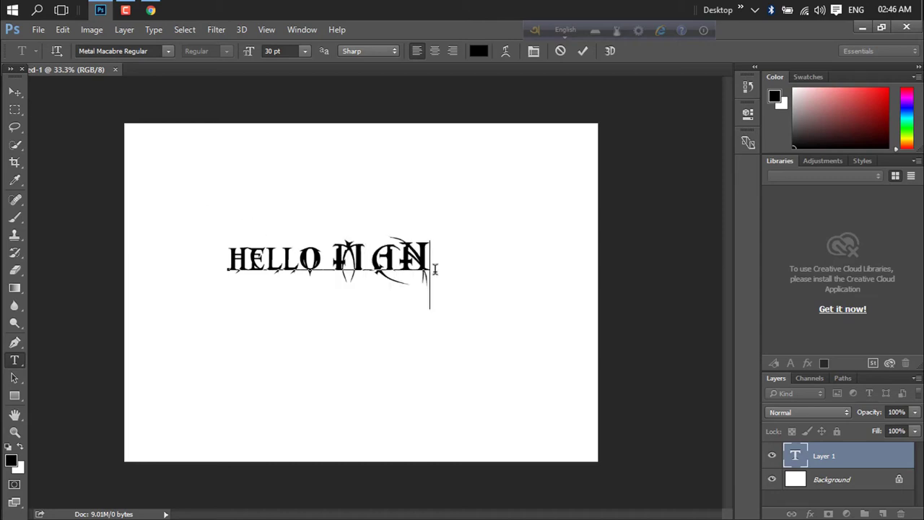
drag(450, 262, 315, 267)
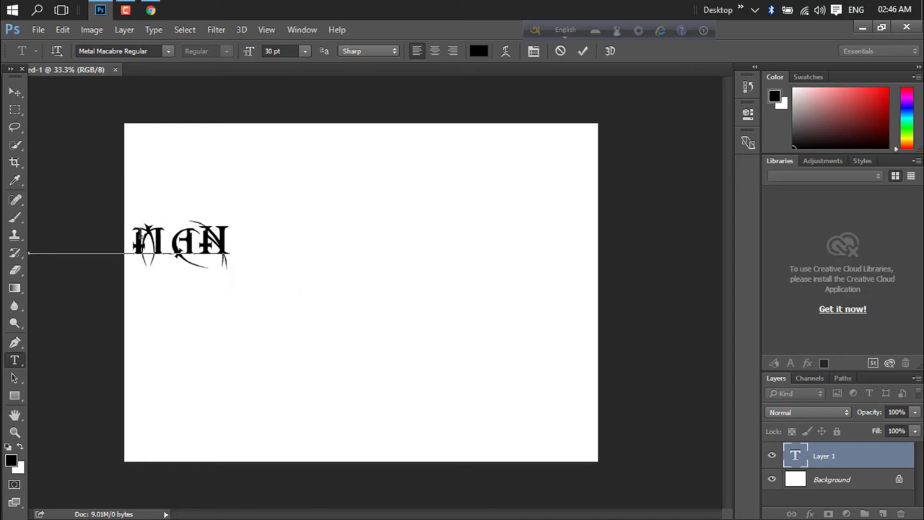
drag(166, 245, 312, 249)
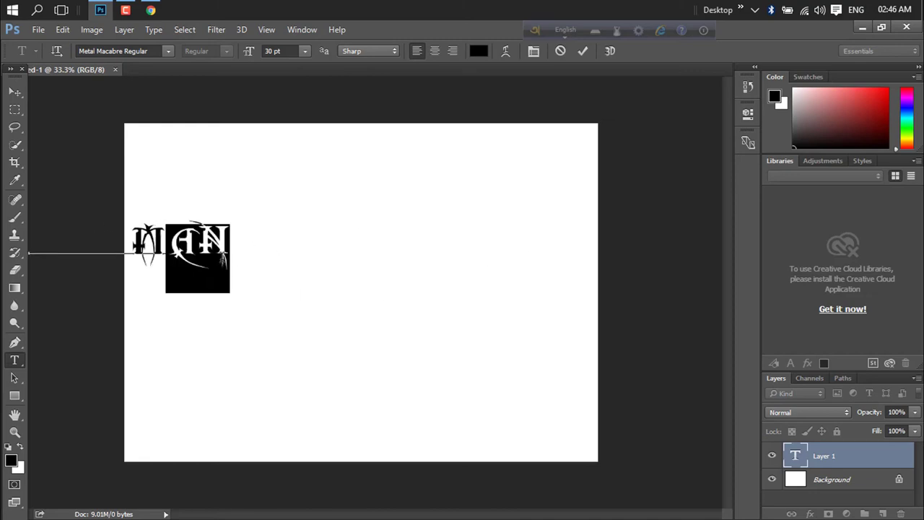
click(234, 241)
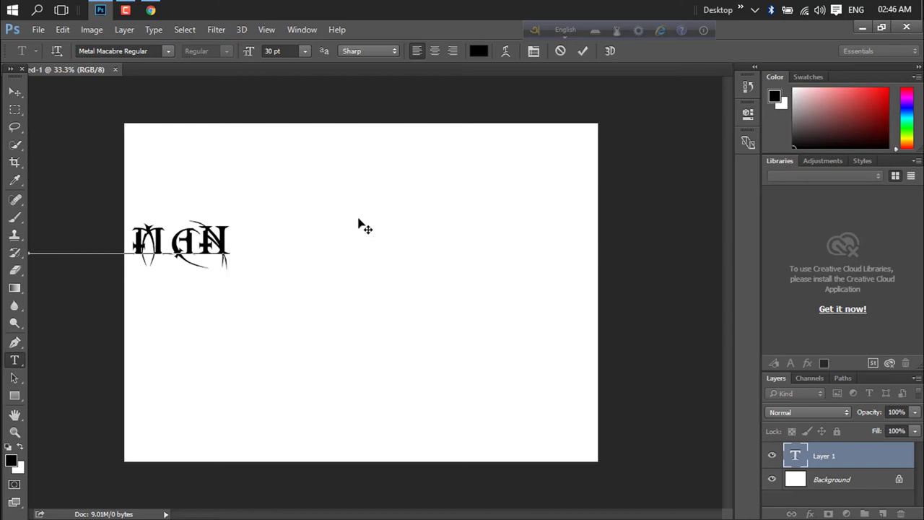
click(151, 10)
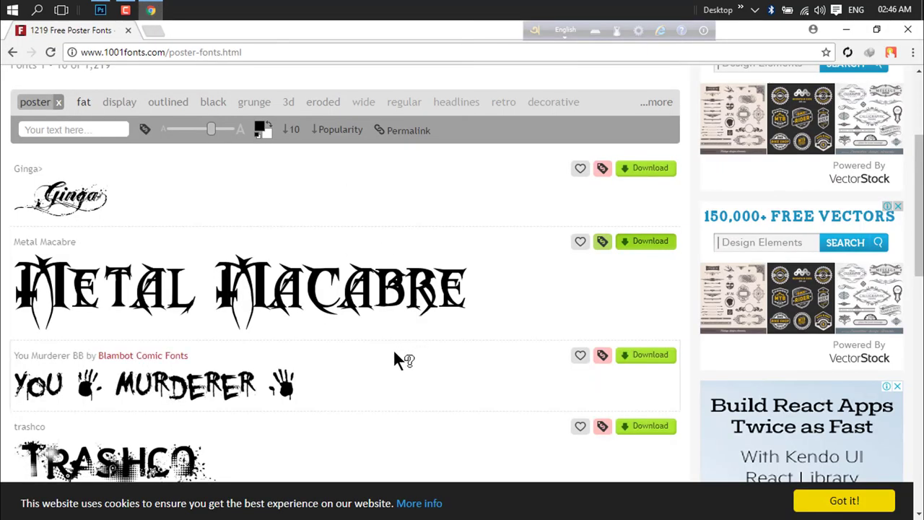
scroll(394, 357, down, 3)
scroll(361, 354, down, 3)
scroll(359, 345, down, 2)
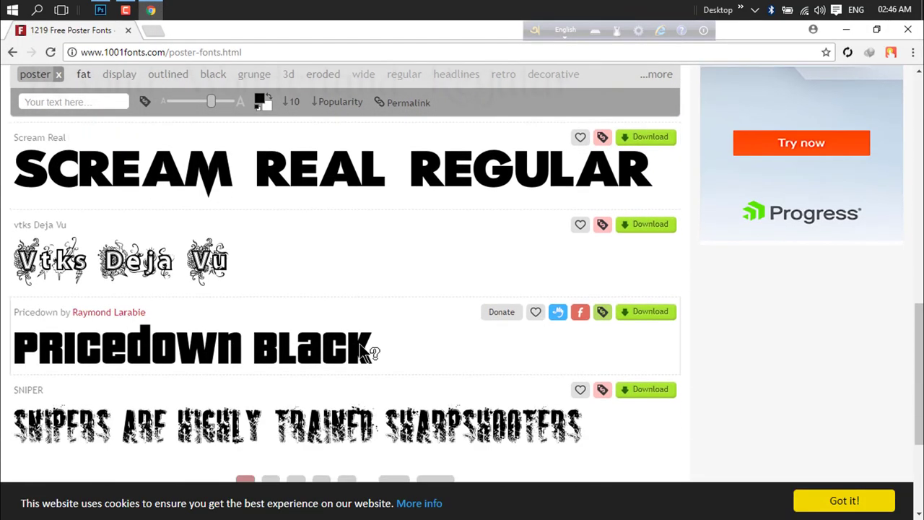
scroll(359, 346, down, 3)
scroll(359, 345, up, 5)
scroll(359, 346, up, 6)
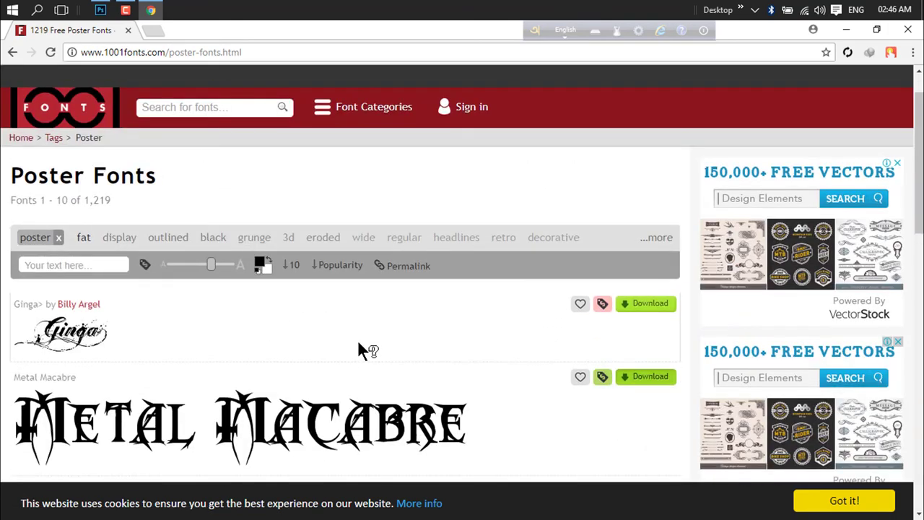
scroll(359, 350, down, 2)
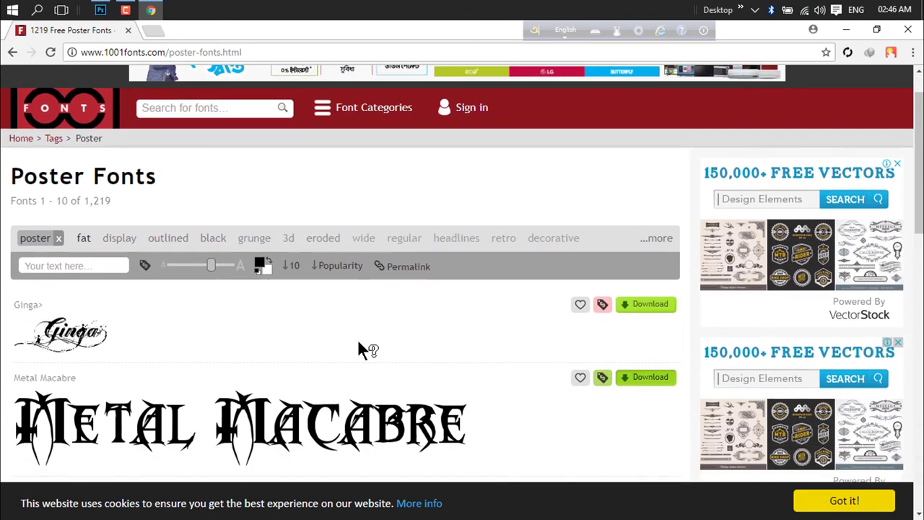
scroll(359, 350, down, 2)
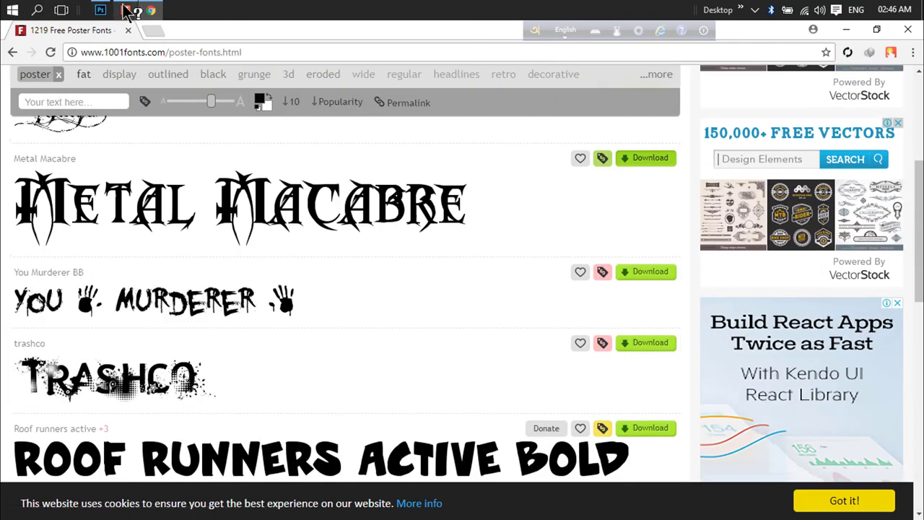
click(127, 9)
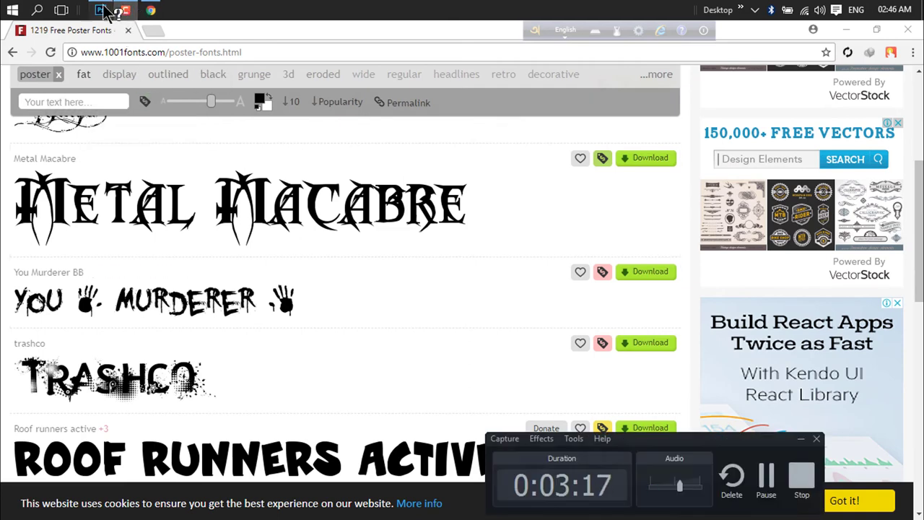
Bring Photoshop back to the front, showing the Metal Macabre MAN text
click(102, 10)
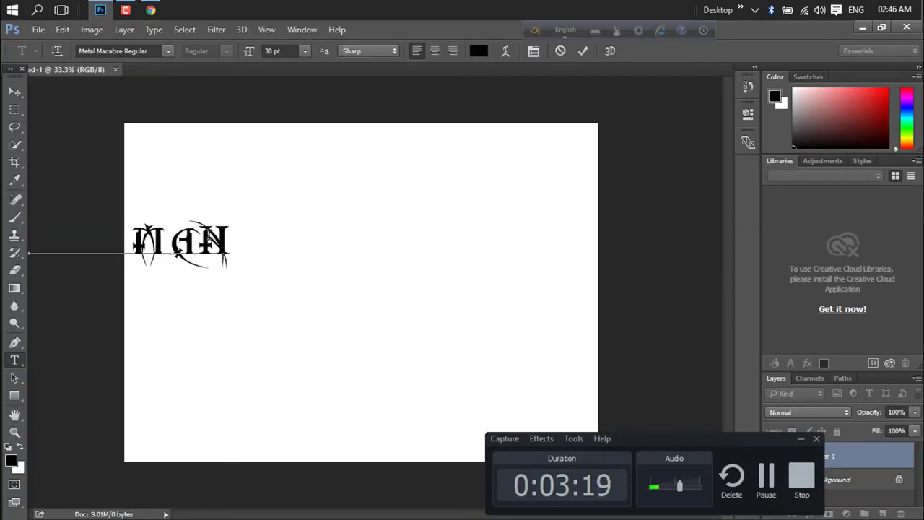